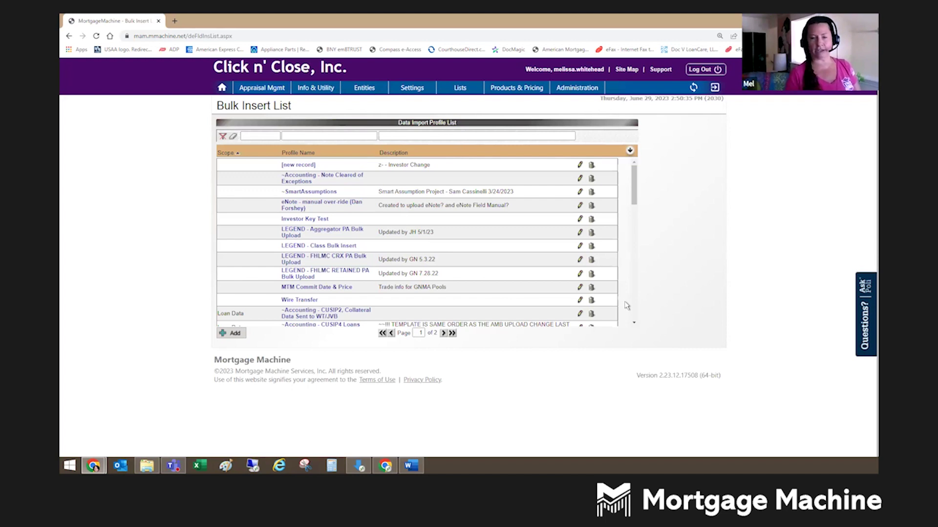
Open the GNMA Pool Import file profile to review its import columns, and return to the Bulk Insert List
left_click_drag(635, 188, 644, 284)
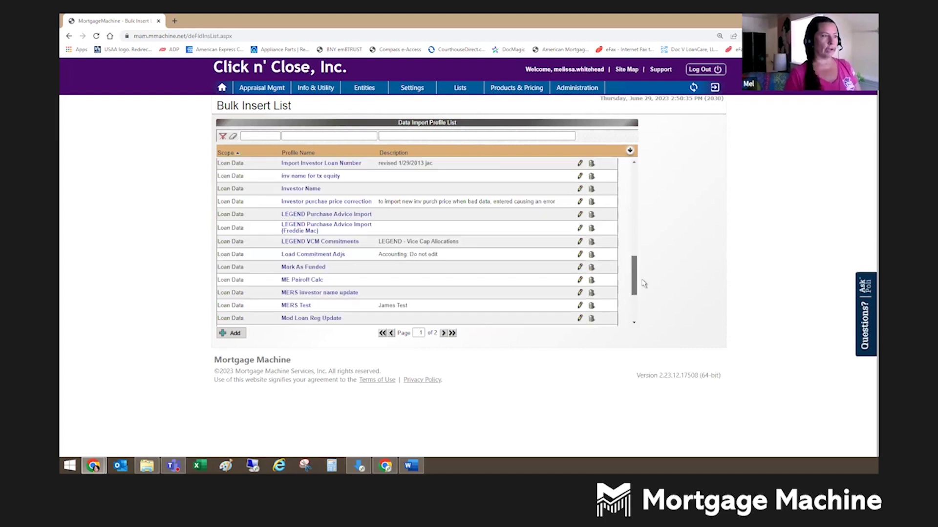
scroll(459, 274, "down", 1)
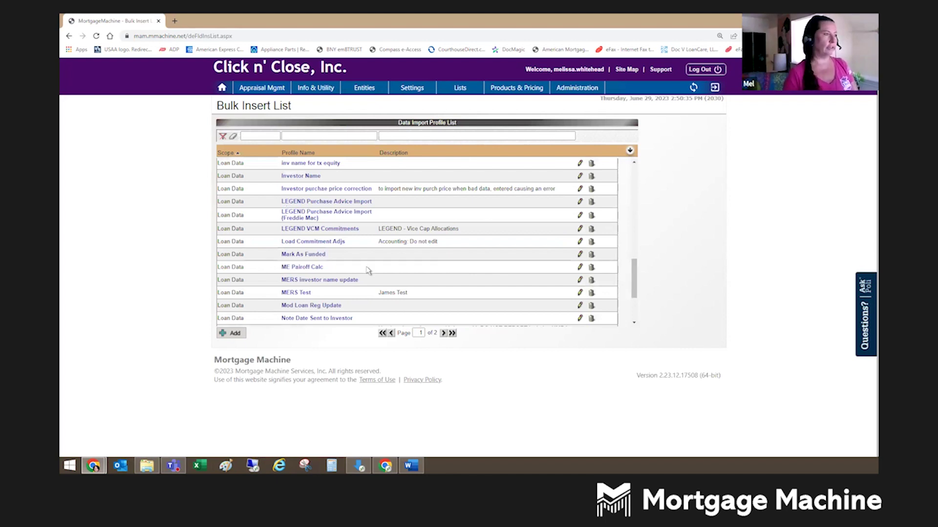
scroll(368, 272, "down", 2)
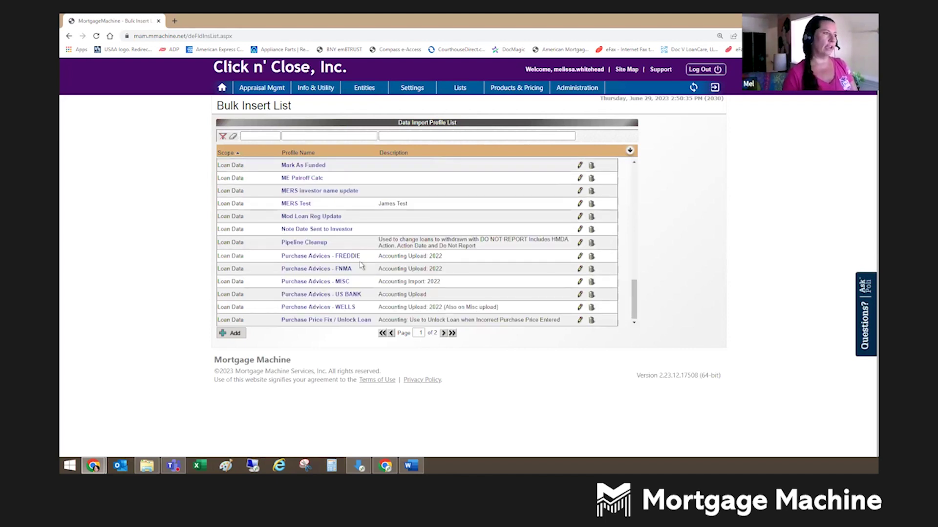
scroll(367, 273, "up", 4)
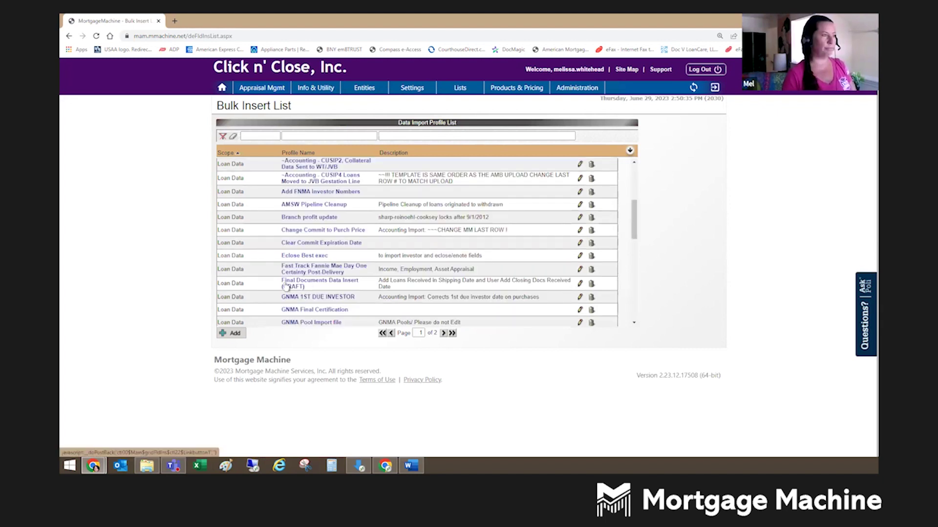
scroll(301, 258, "down", 2)
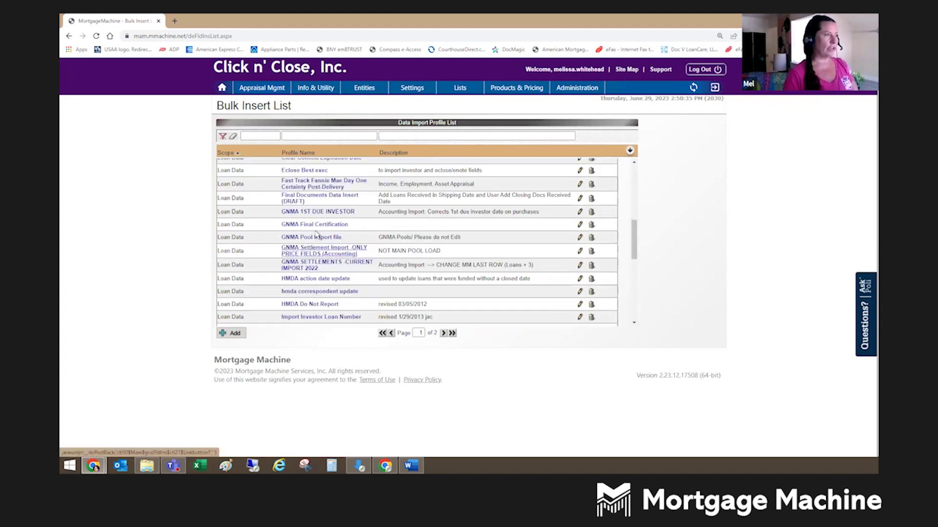
left_click(579, 238)
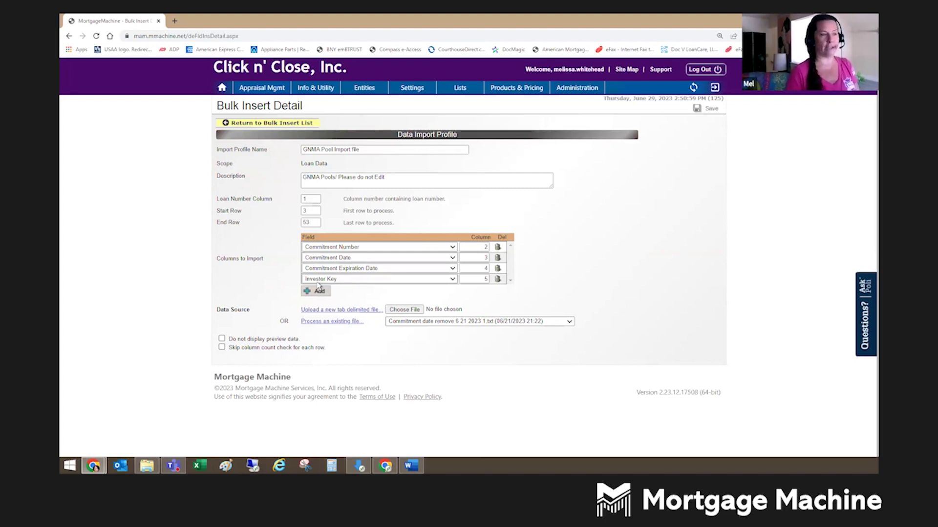
left_click(247, 123)
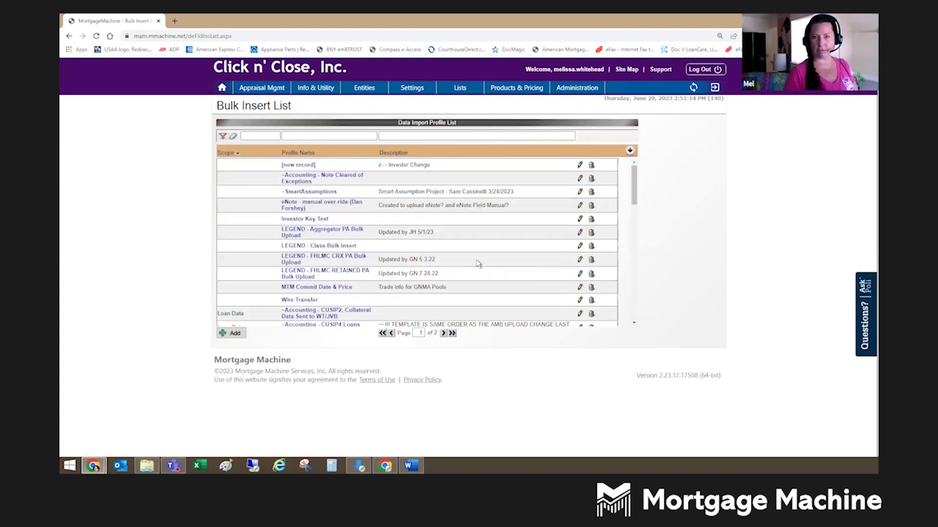
Look through the import profiles on the last page of the Data Import Profile List
scroll(477, 264, "down", 3)
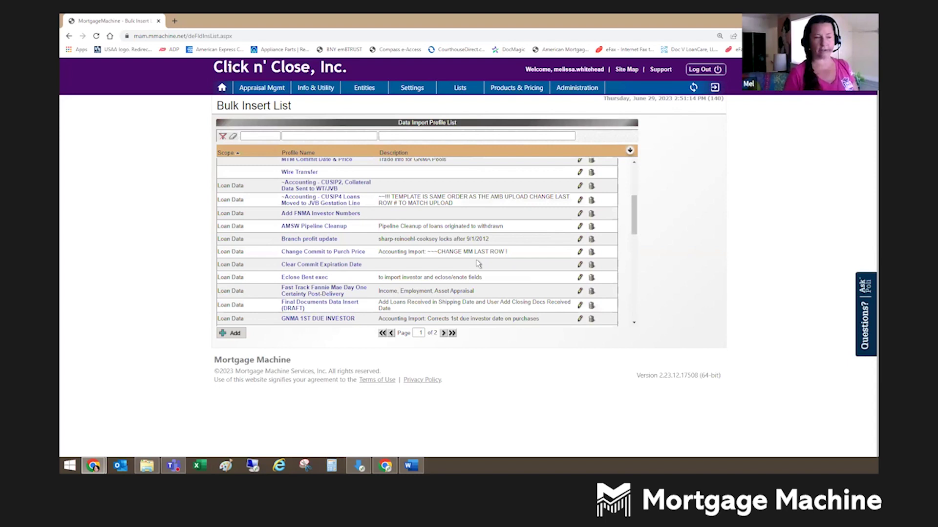
left_click(452, 333)
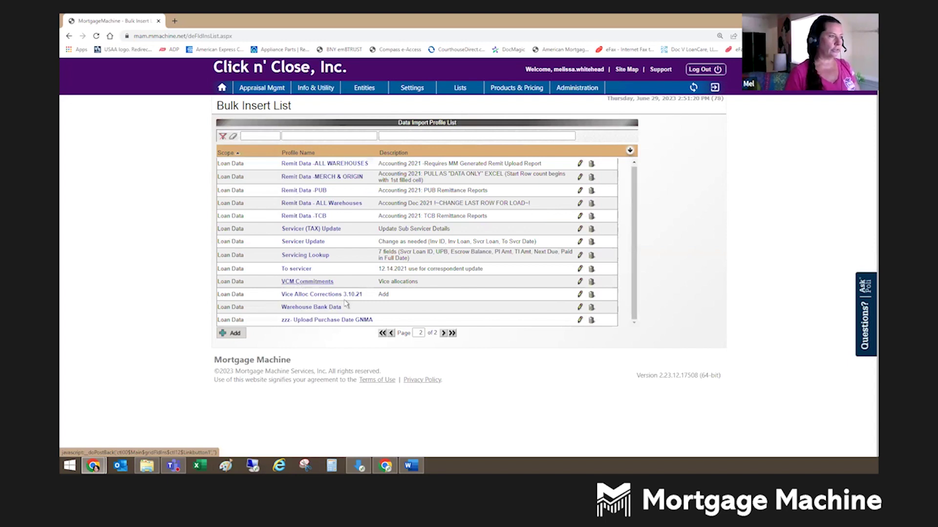
scroll(336, 266, "up", 1)
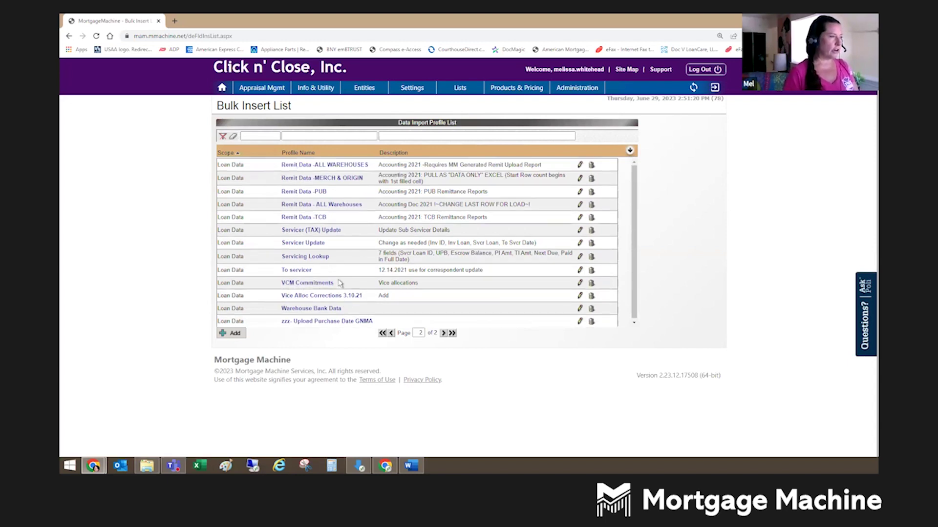
scroll(340, 283, "down", 1)
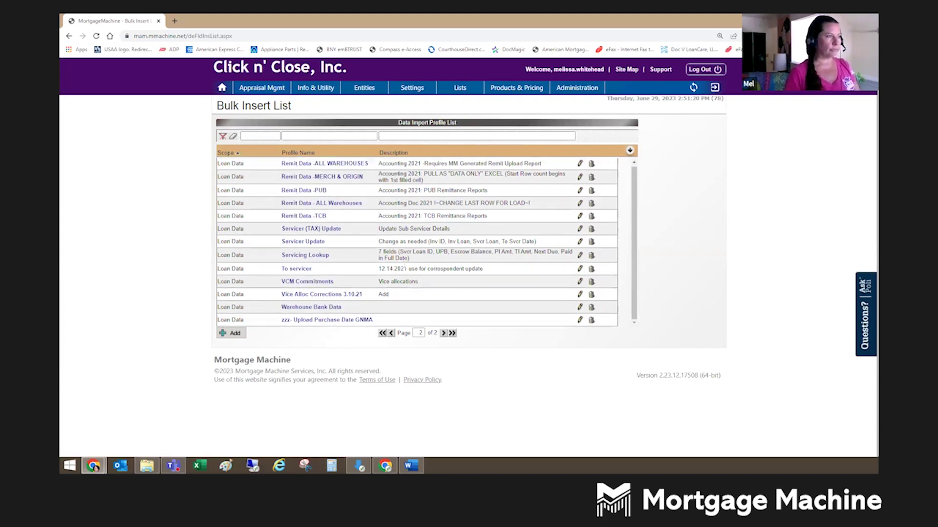
scroll(405, 268, "up", 1)
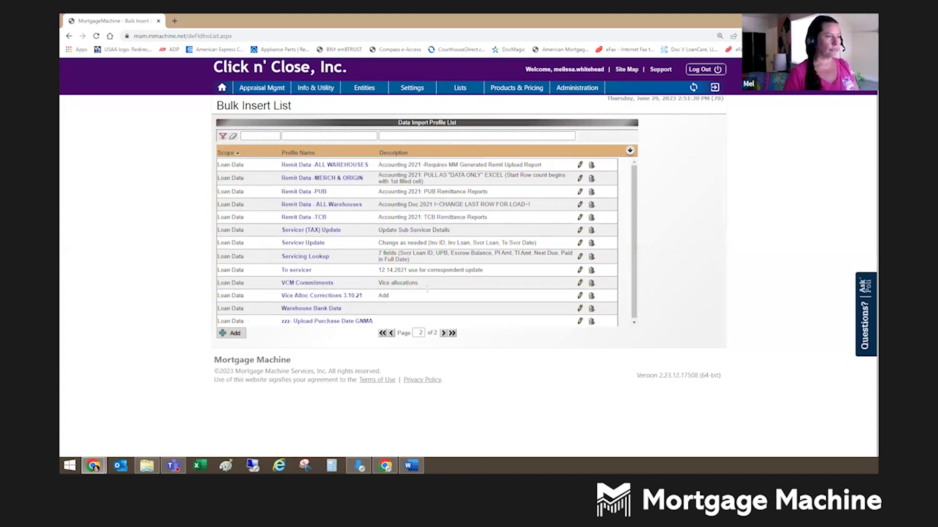
Open the Wire Transfer profile on the list's first page to review its import columns, and return to the list
left_click(383, 333)
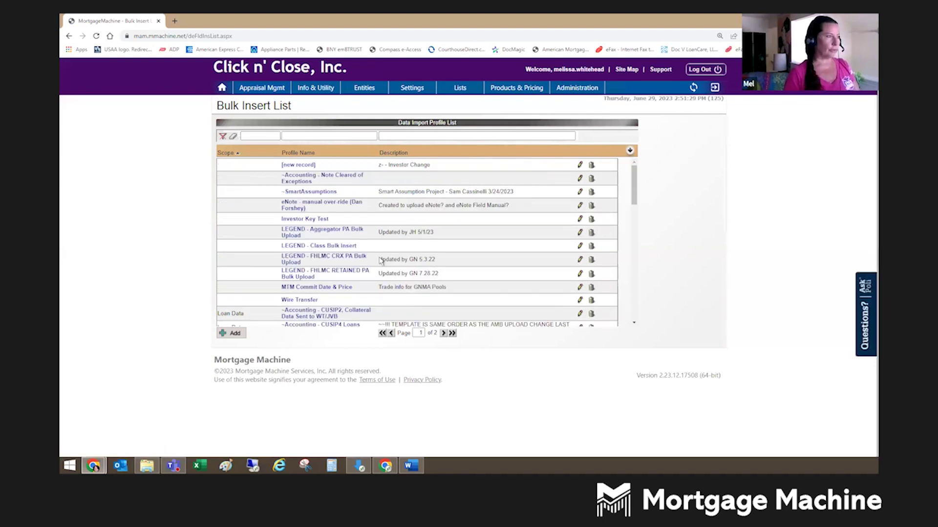
scroll(381, 260, "down", 1)
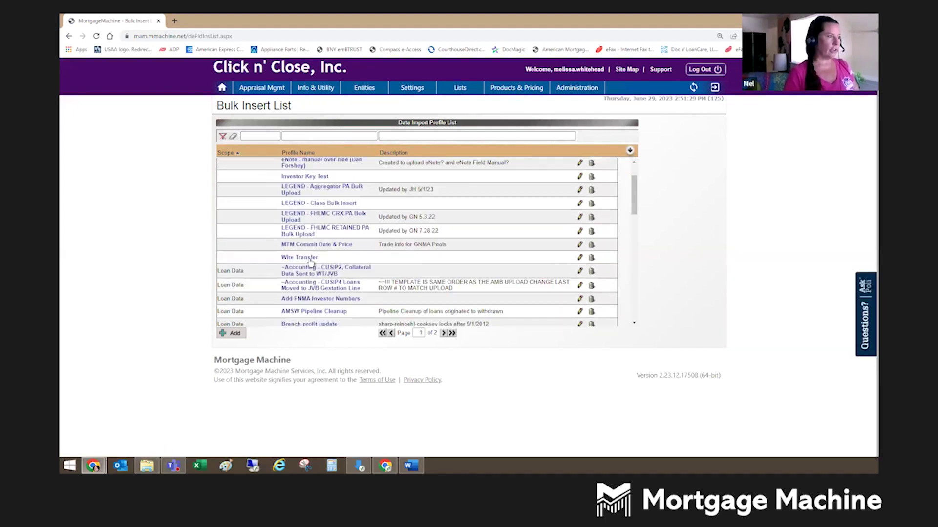
left_click(580, 258)
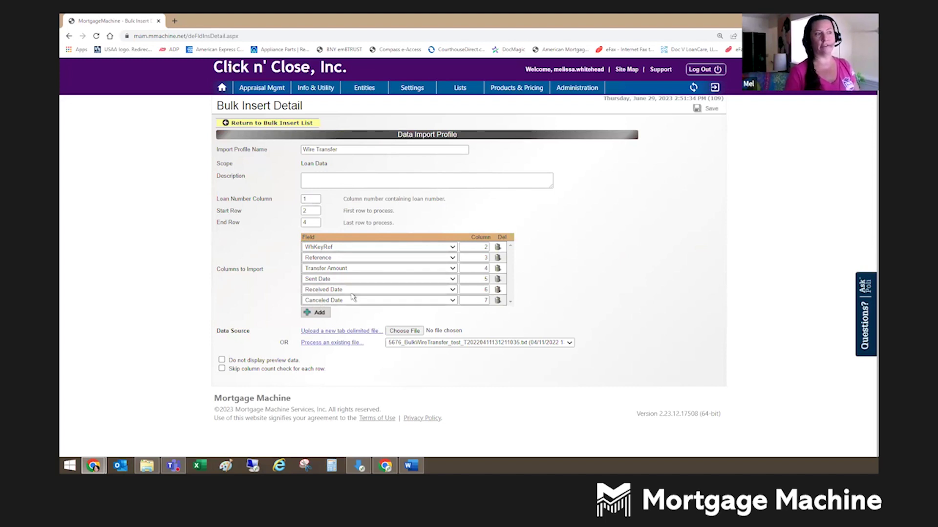
left_click(249, 123)
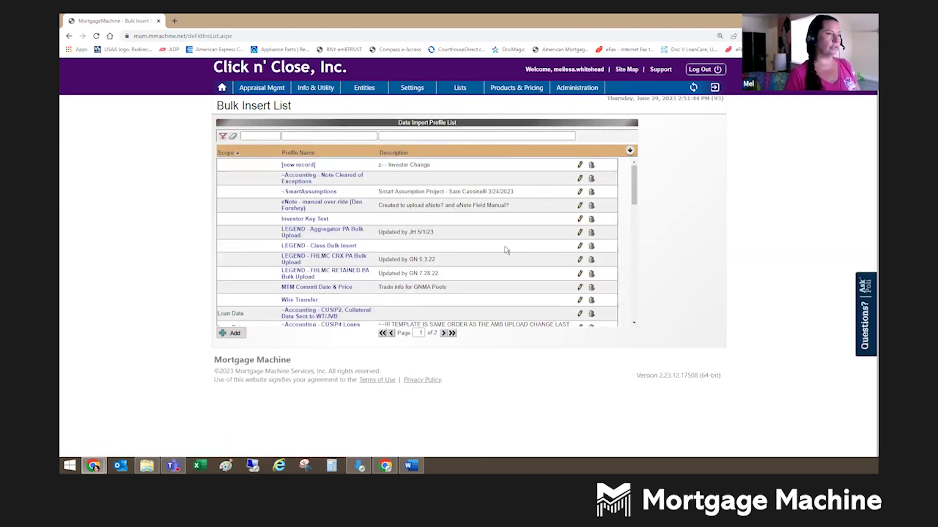
Review the import columns of the Servicing Lookup profile on the list's last page, and go back to the home page
left_click(452, 333)
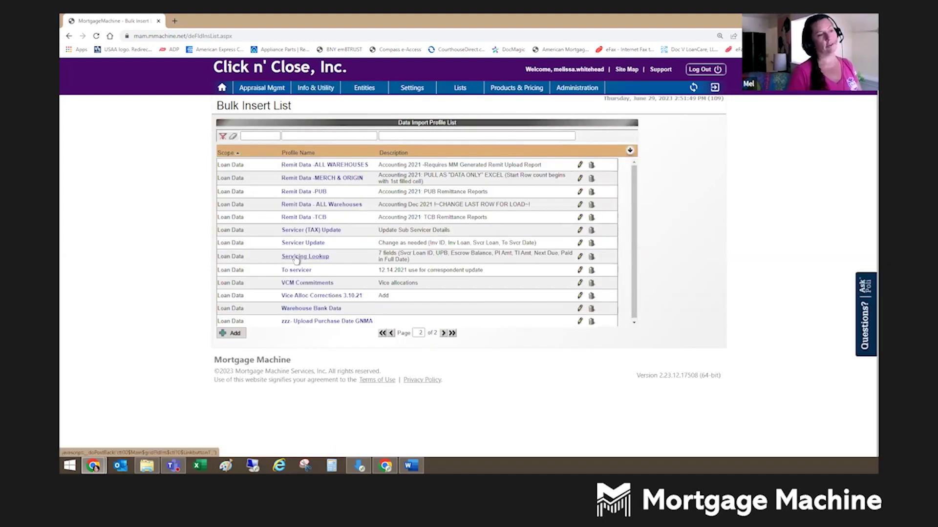
left_click(296, 257)
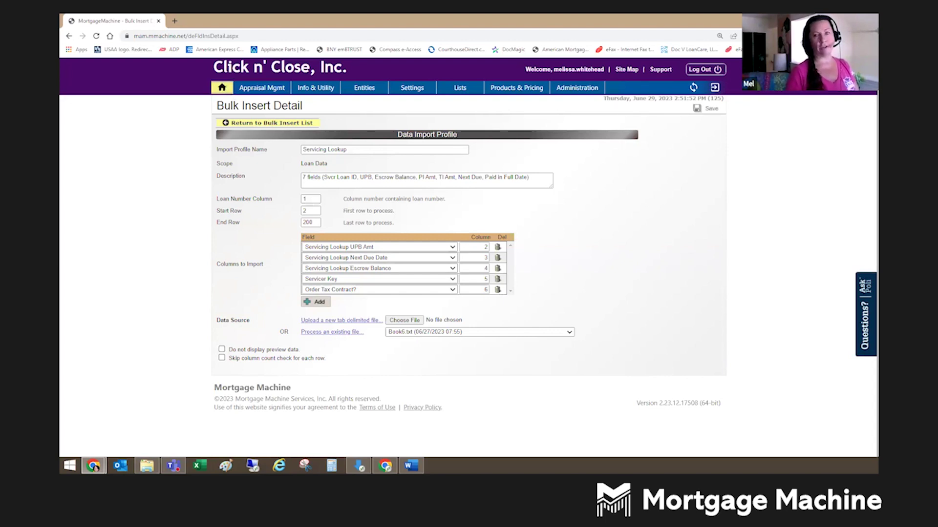
left_click(222, 88)
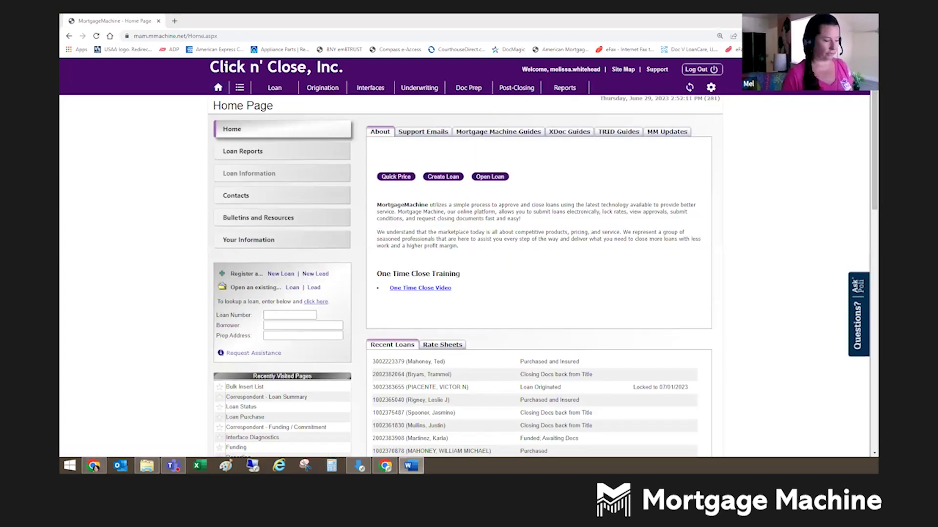
Look up and open the loan by pasting its loan number on the home page
left_click(298, 314)
key("ctrl+v")
key("Return")
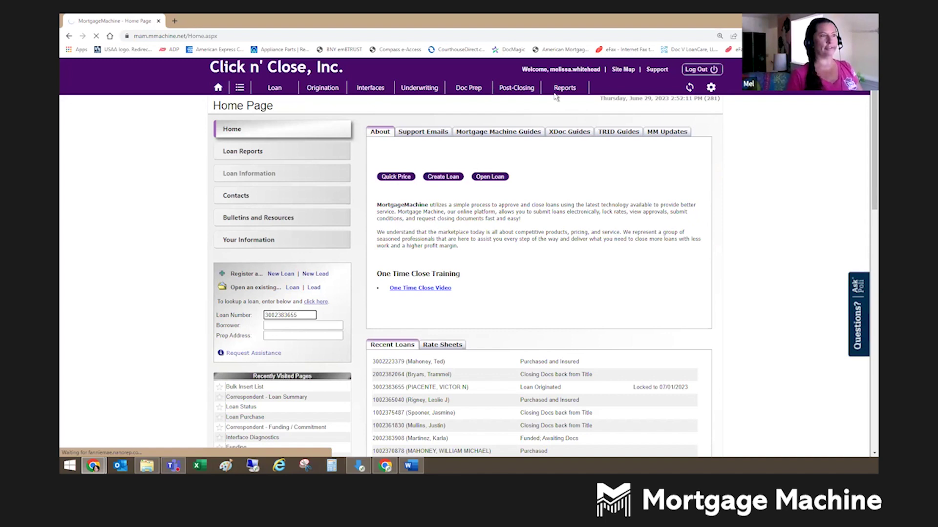
Examine the loan's Servicing Lookup fields on its post-closing Loan Purchase page, including escrow balance, next due date and UPB amount
mouse_move(568, 93)
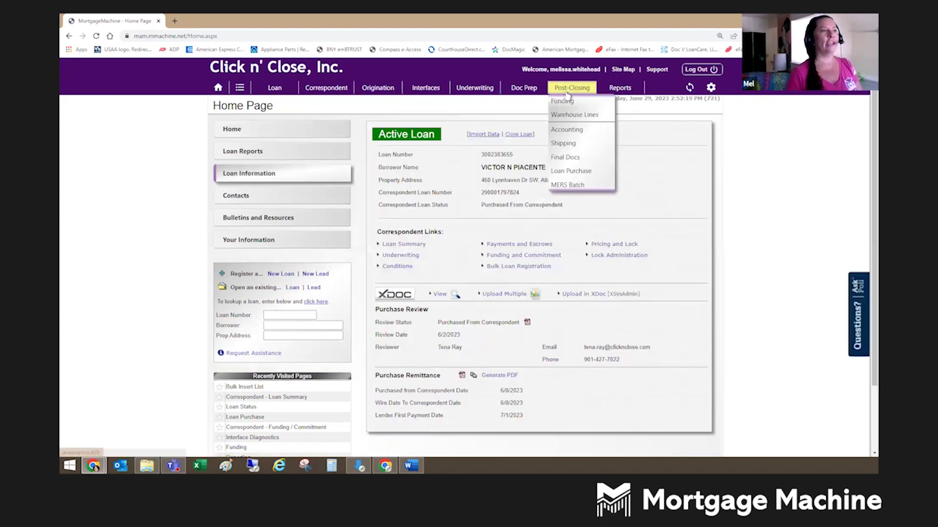
left_click(578, 171)
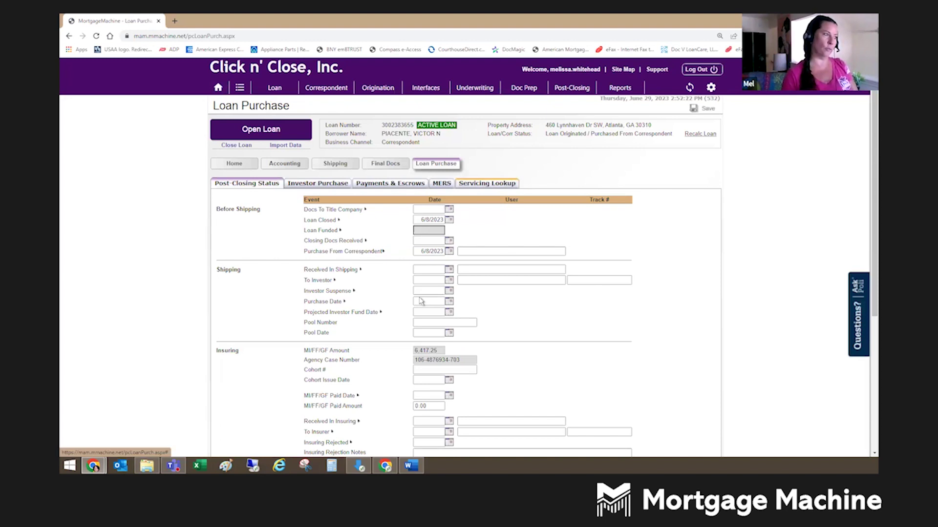
left_click(487, 183)
scroll(270, 247, "down", 3)
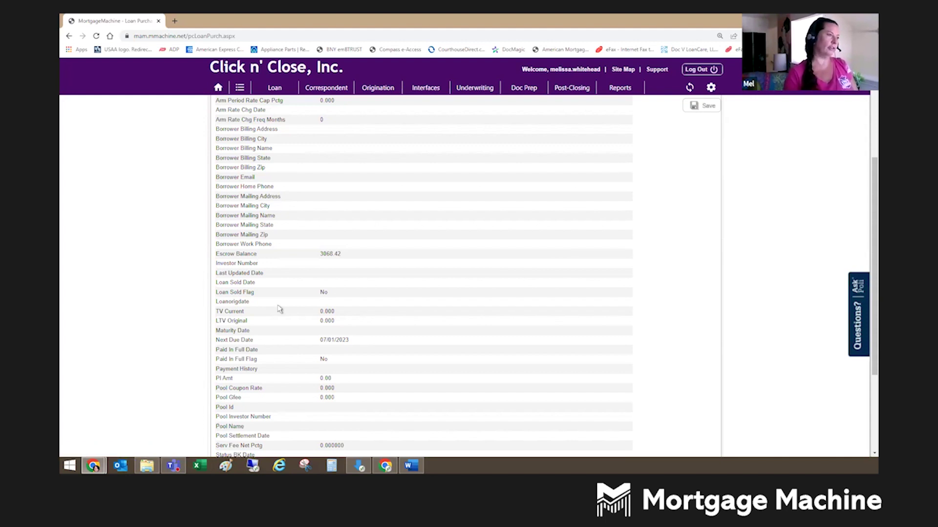
scroll(277, 363, "down", 2)
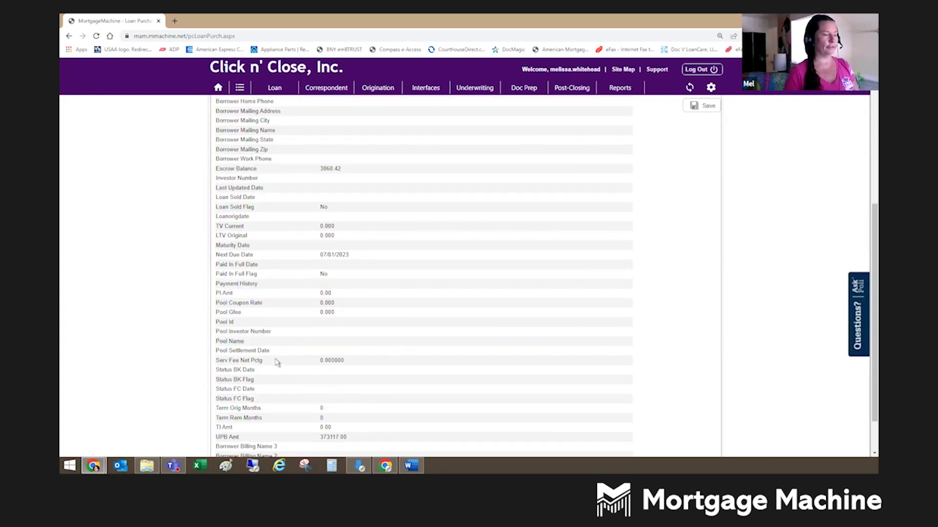
scroll(277, 363, "down", 1)
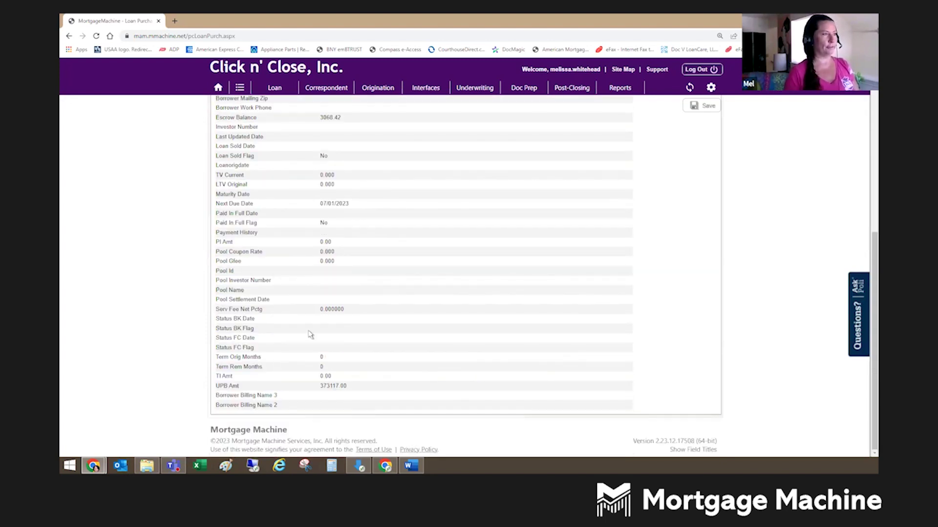
Return to Bulk Data Insert and open the Servicer Update profile on the last page of the list
left_click(221, 88)
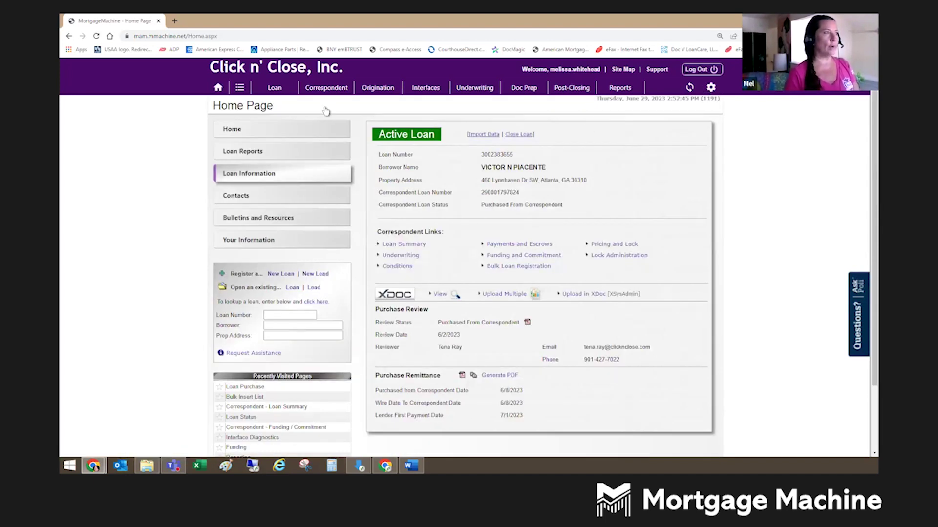
left_click(319, 89)
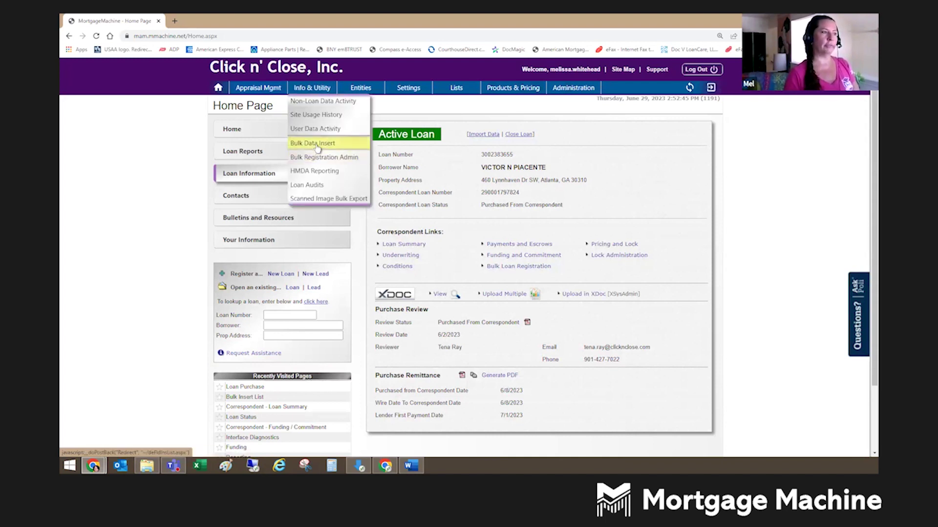
left_click(317, 146)
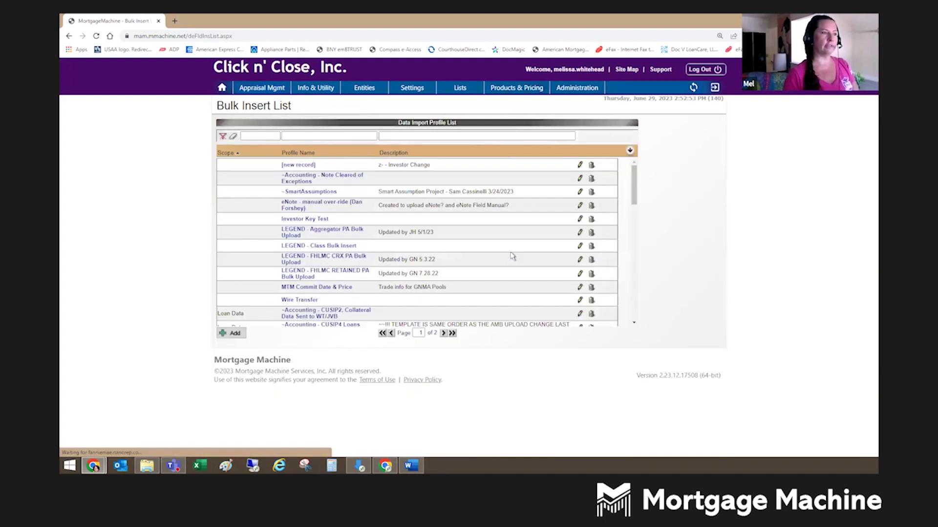
left_click(453, 333)
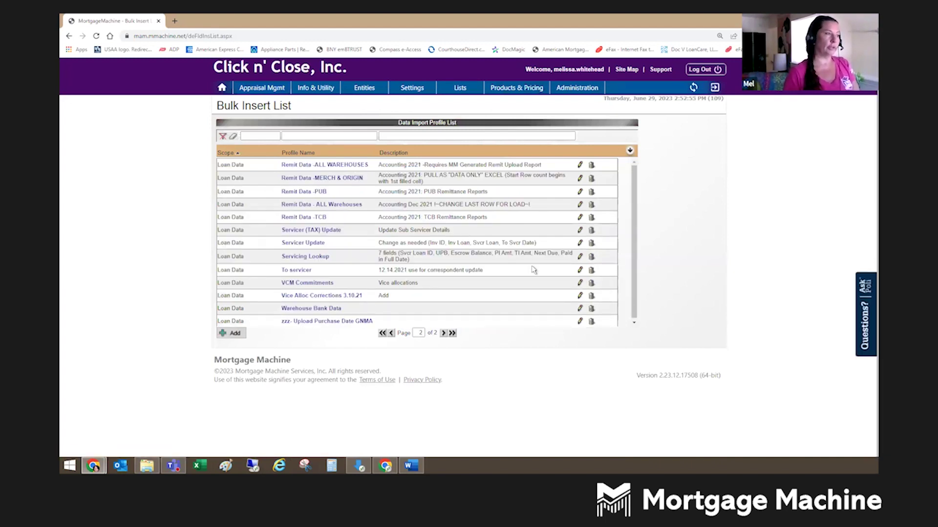
left_click(303, 243)
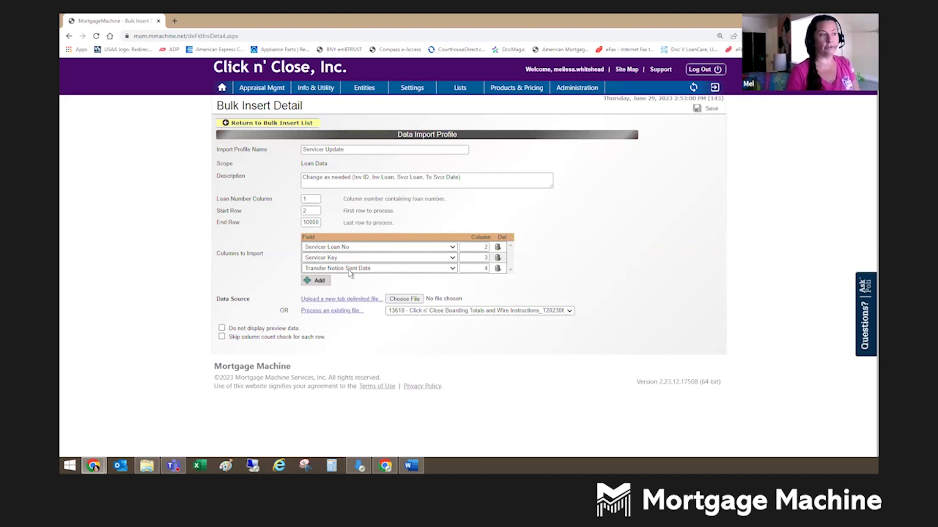
Delete the Transfer Notice Sent Date and Servicer Loan No import columns, and select the Servicer Key column number for editing
left_click(501, 271)
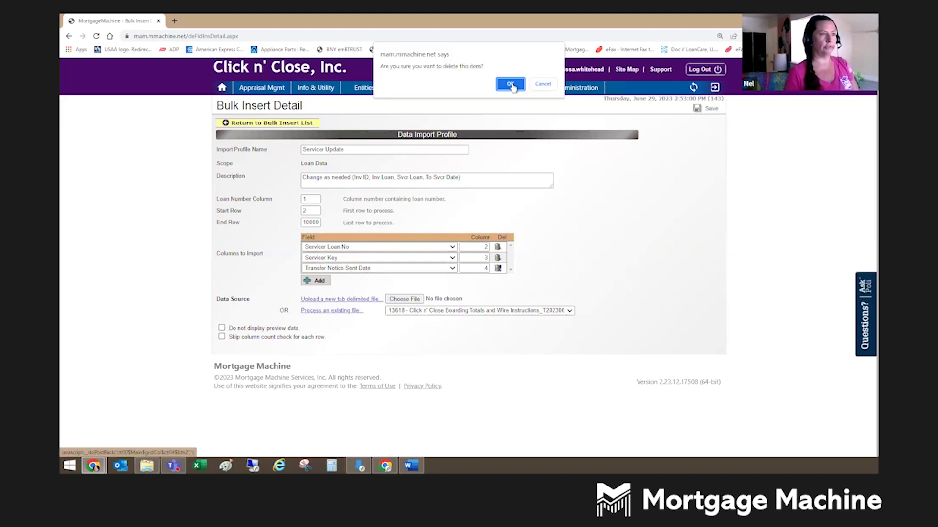
left_click(515, 87)
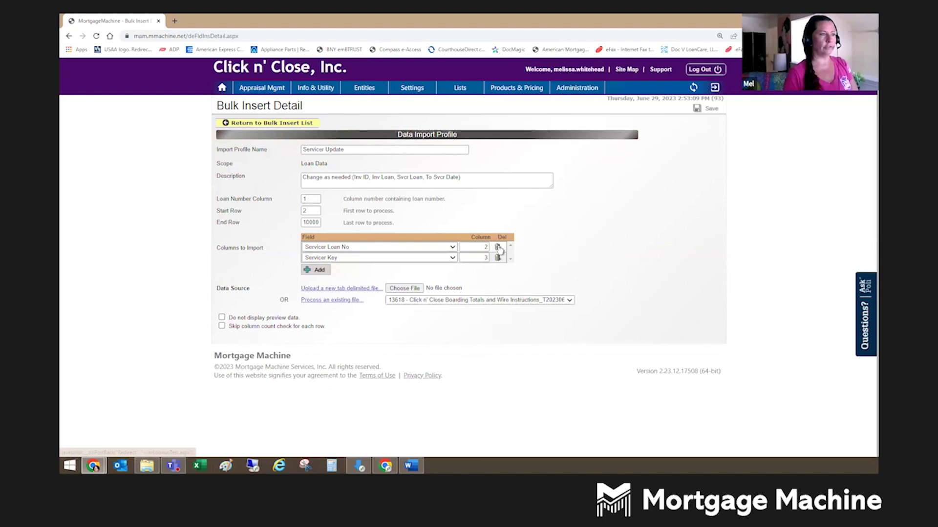
mouse_move(514, 84)
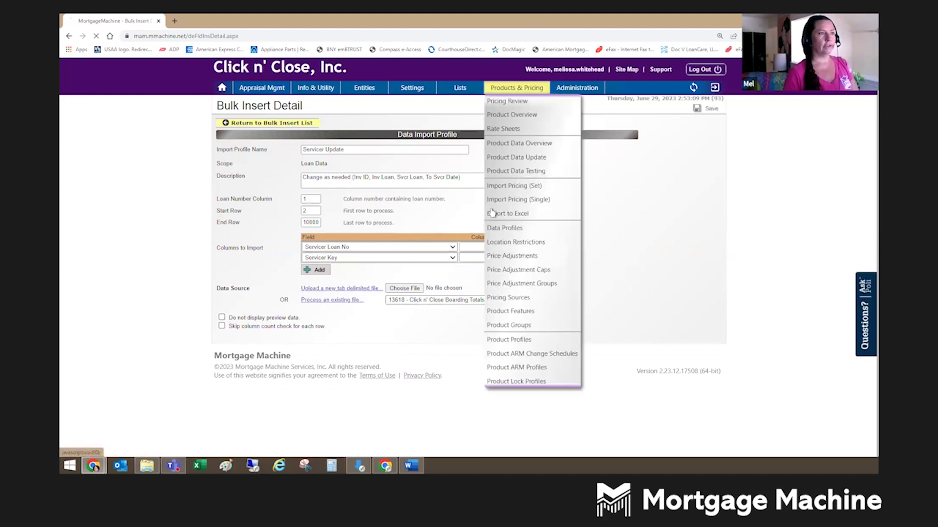
double_click(485, 247)
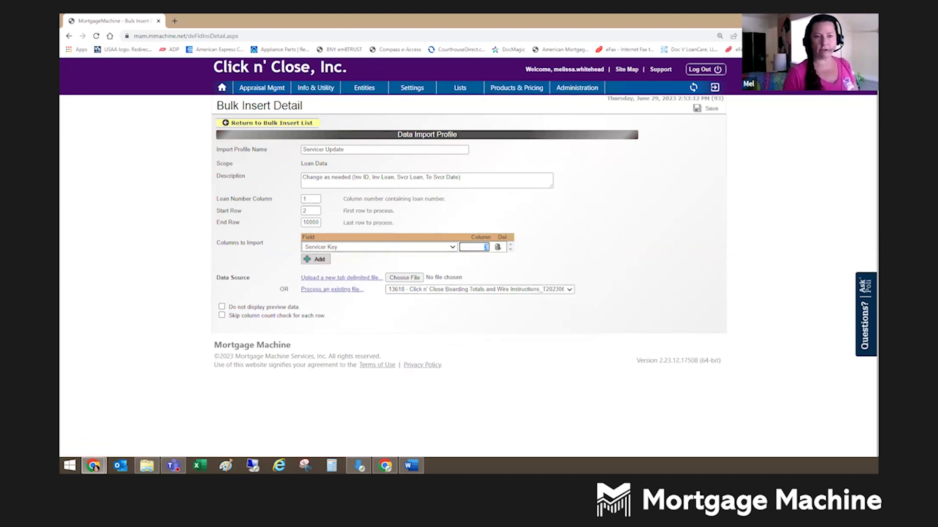
Open the Svcr text file from the Desktop folder and examine how its loan number and servicer key columns are laid out
key("alt+Tab")
left_click(414, 240)
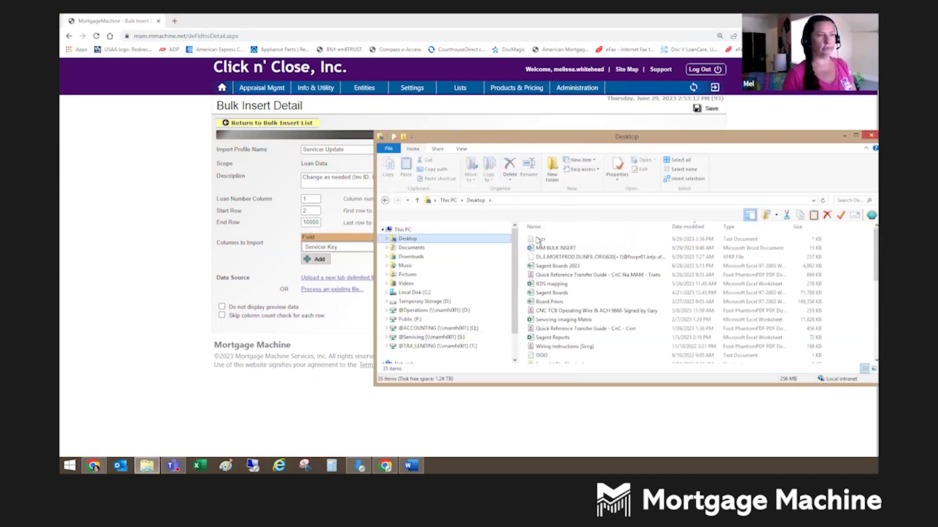
double_click(539, 240)
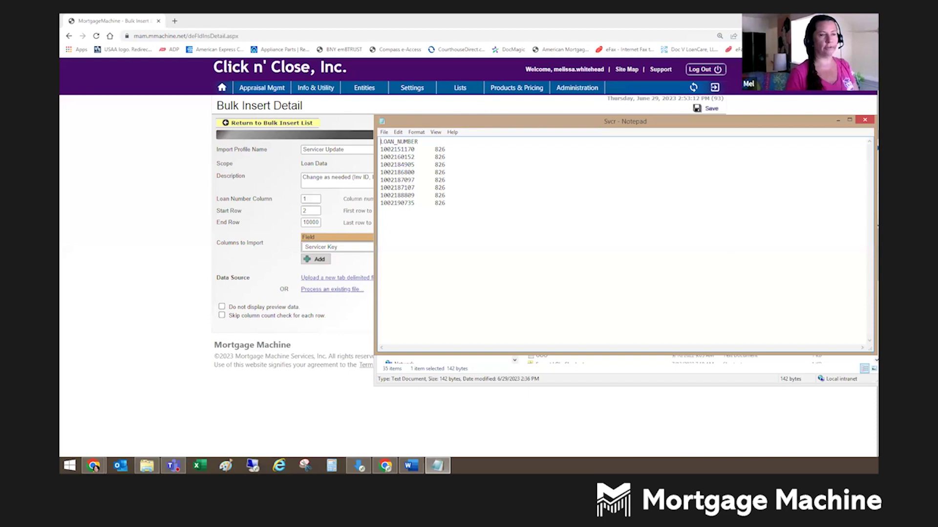
left_click(864, 120)
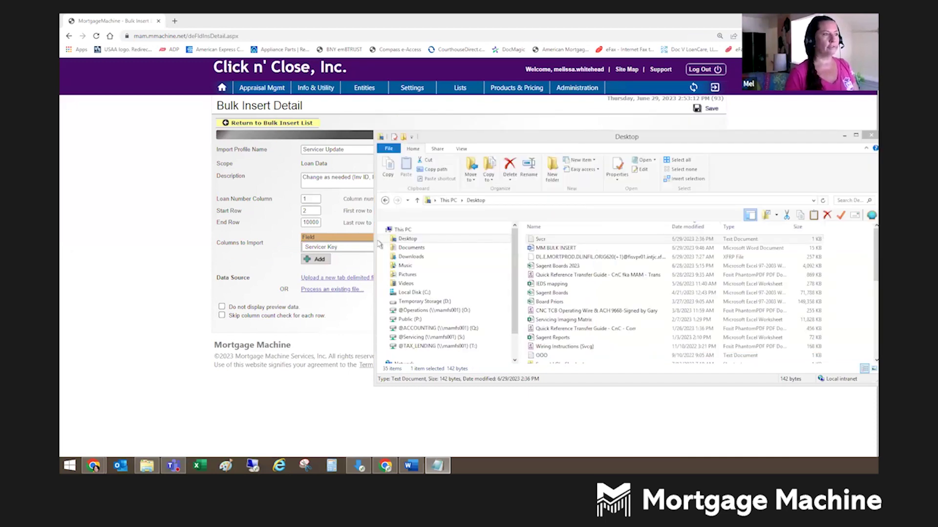
Check the Svcr file's column order and set the Servicer Key import column to 2 in the Servicer Update profile
key("alt+Tab")
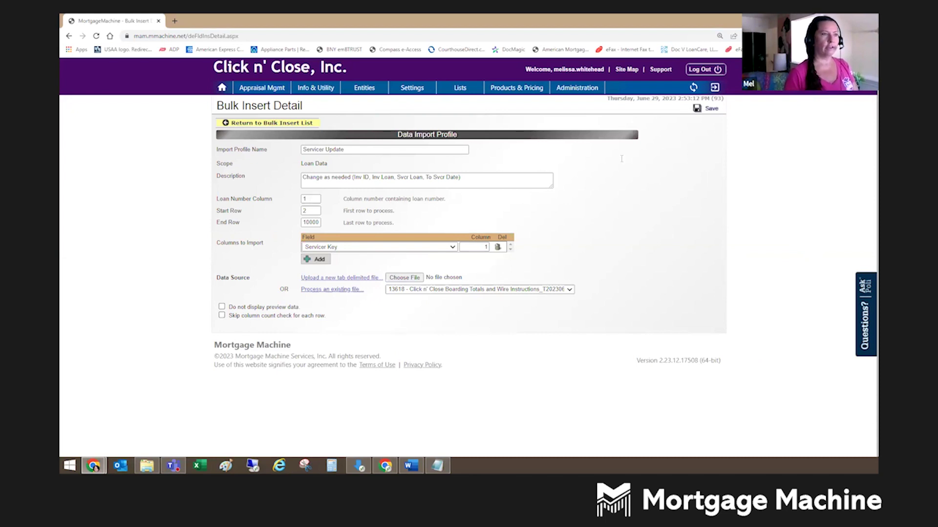
key("alt+Tab")
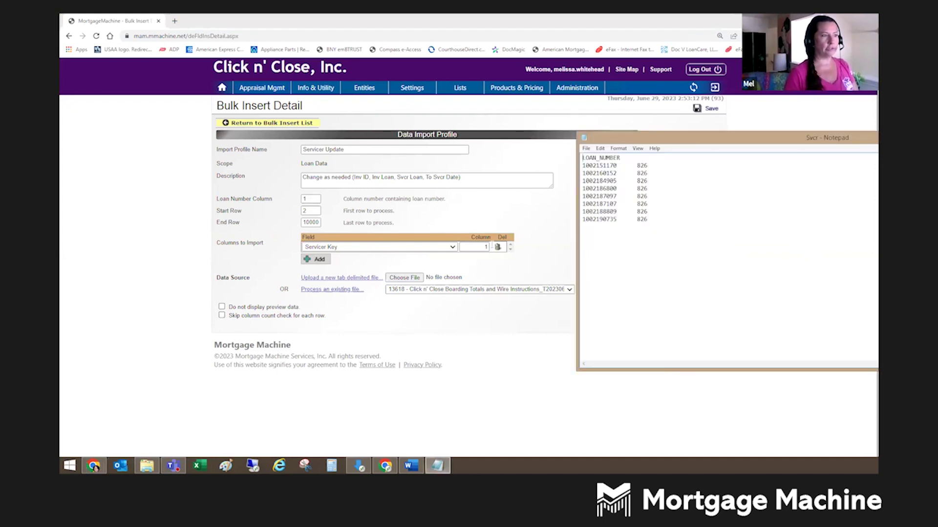
key("alt+Tab")
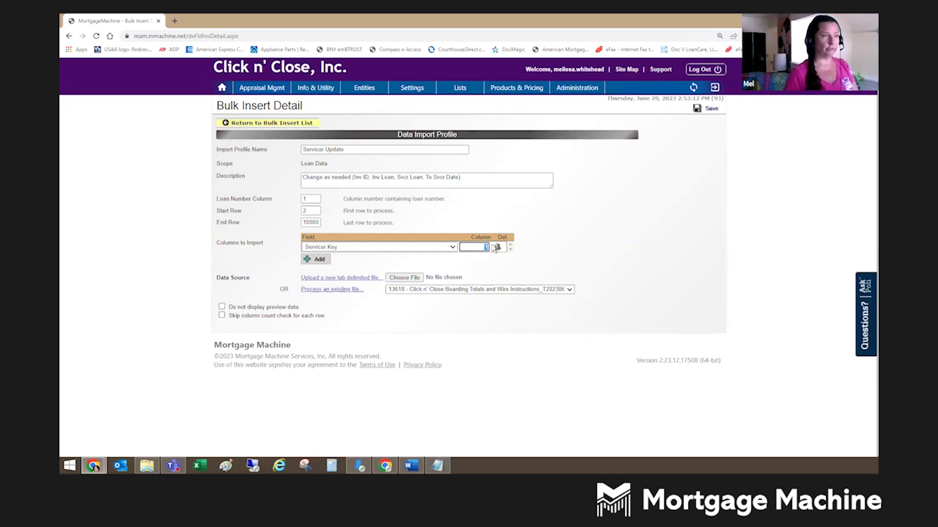
type("2")
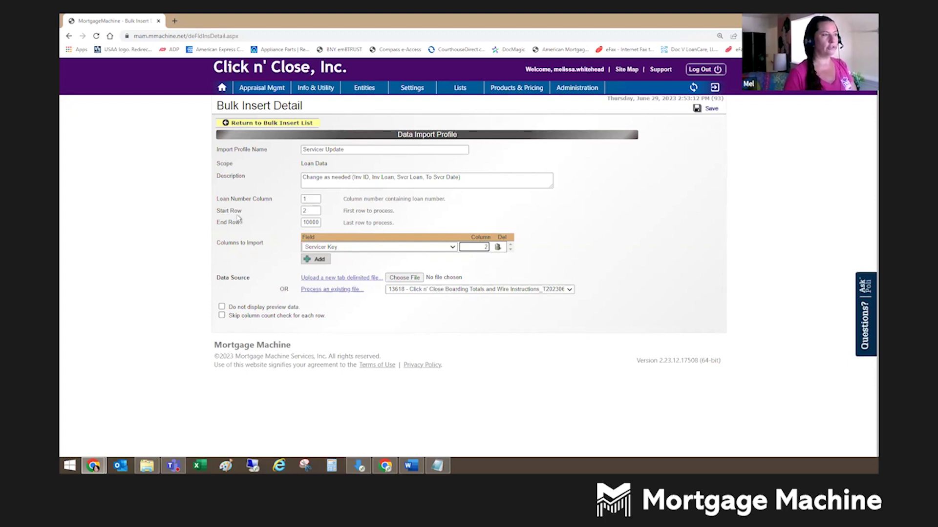
Upload Svcr.txt as the profile's tab-delimited data source and load its data to production
key("alt+Tab")
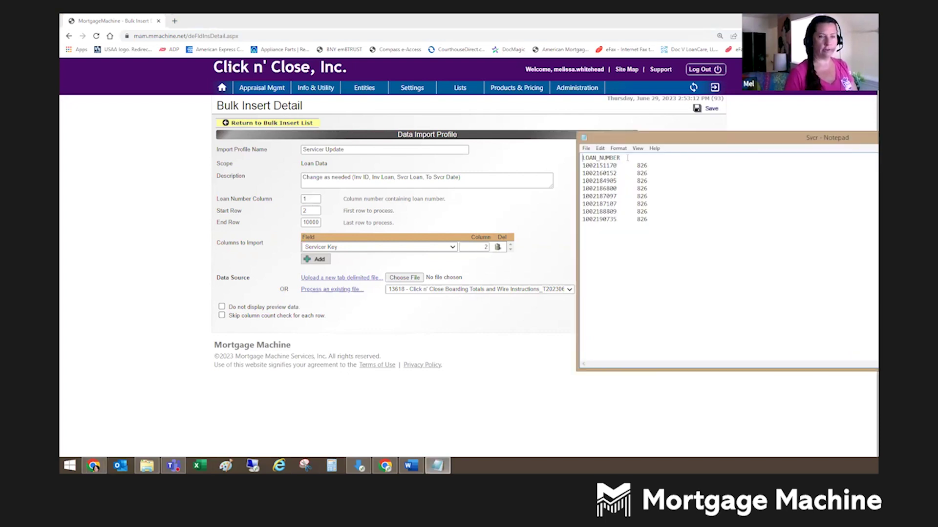
left_click_drag(667, 137, 685, 74)
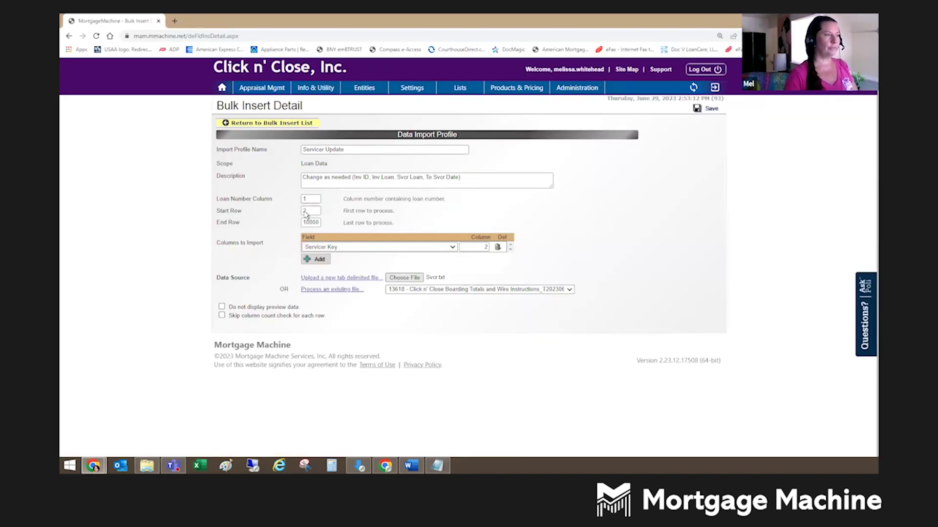
left_click(331, 278)
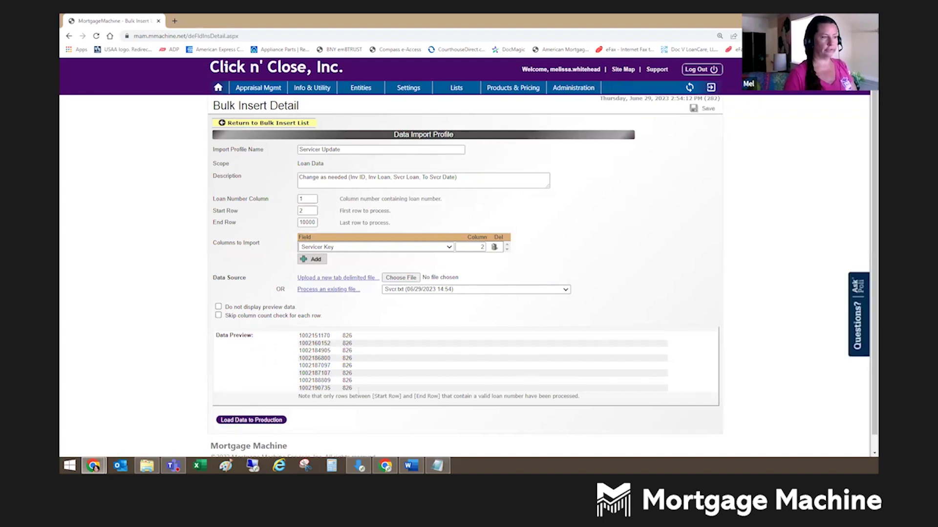
left_click(254, 423)
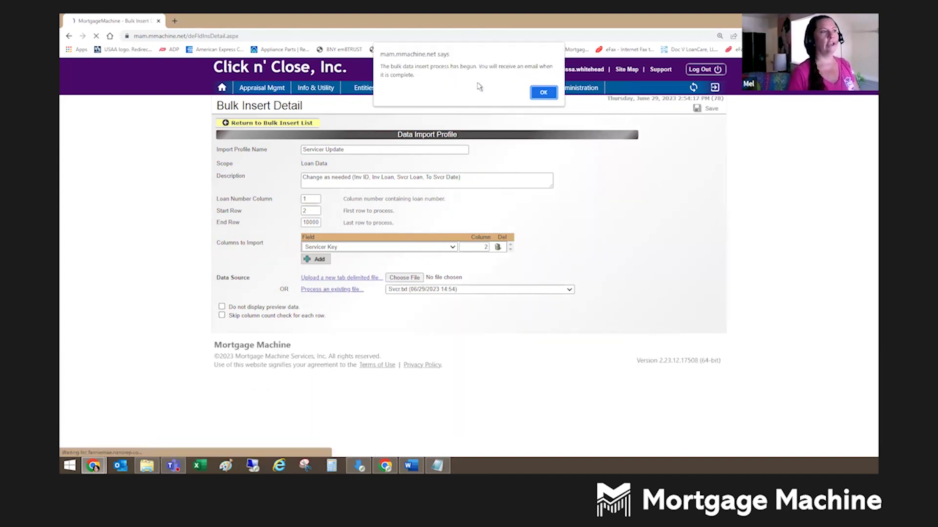
left_click(543, 94)
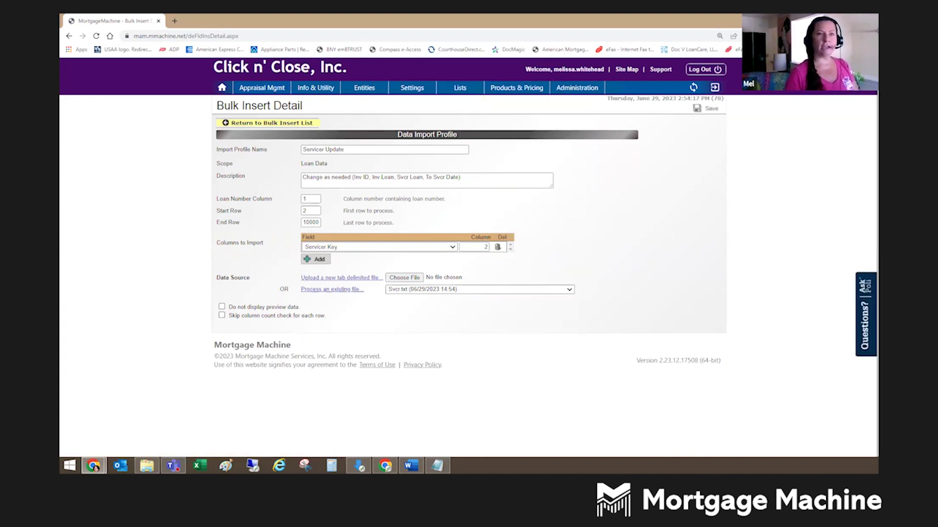
Copy the first loan number listed in the Svcr text file
key("alt+Tab")
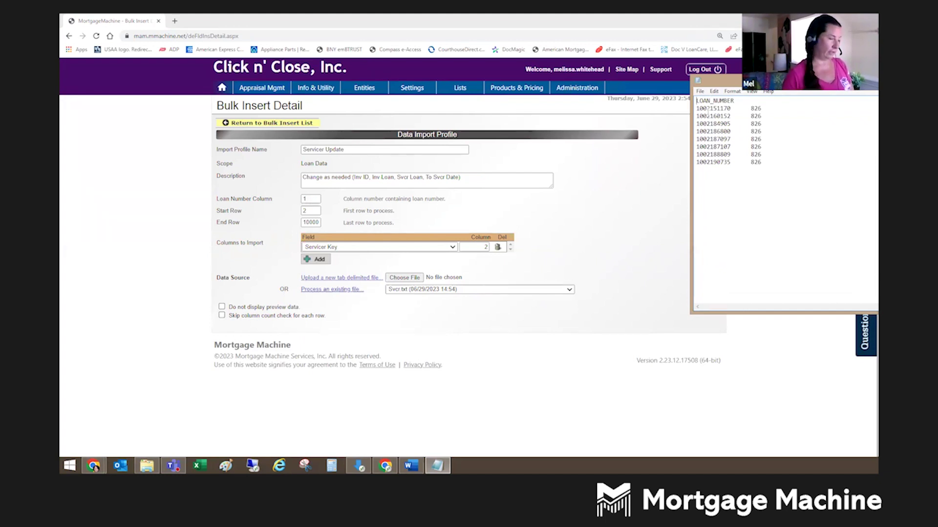
double_click(708, 109)
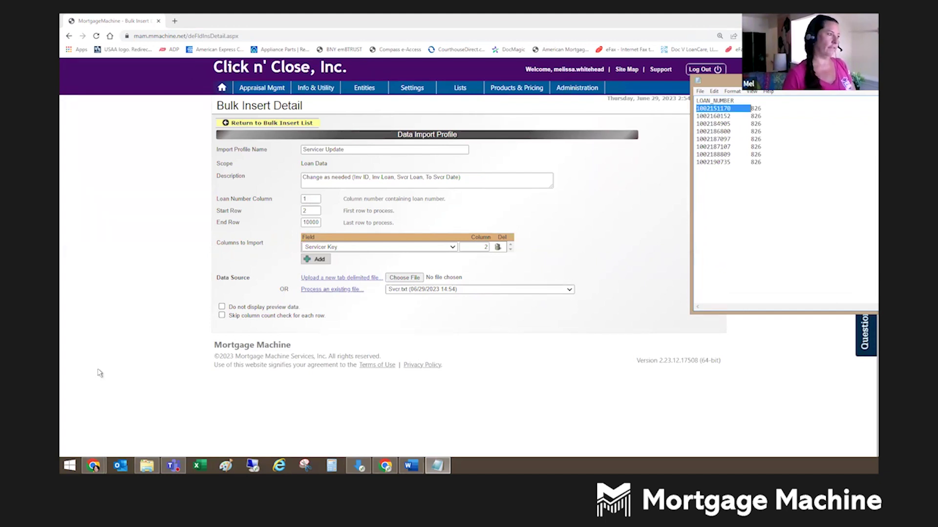
Switch to Outlook and open the Bulk Loan Insert Summary email among the inbox's Other messages
left_click(94, 465)
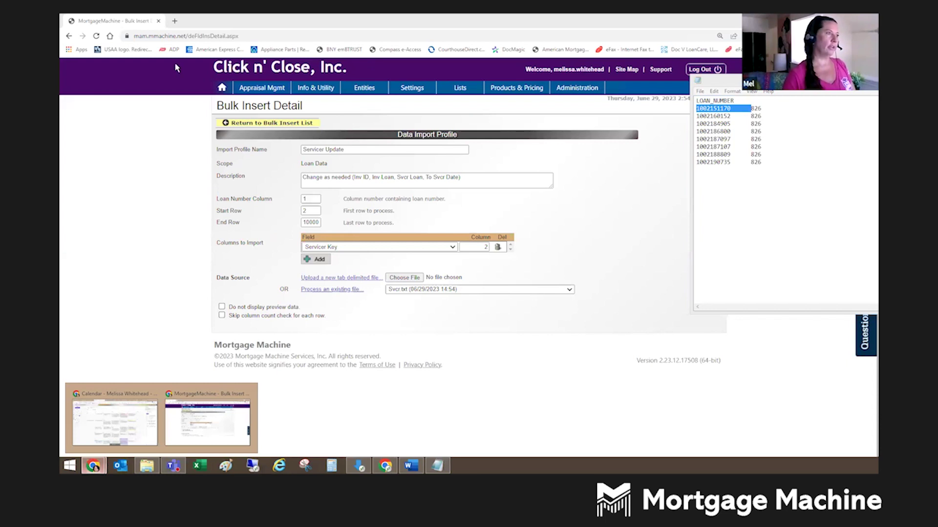
left_click(114, 420)
left_click(112, 20)
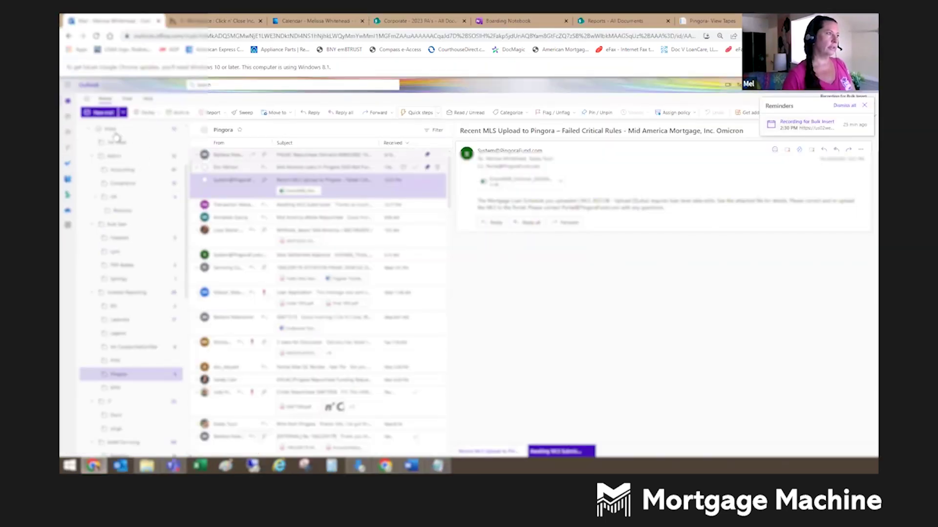
left_click(250, 131)
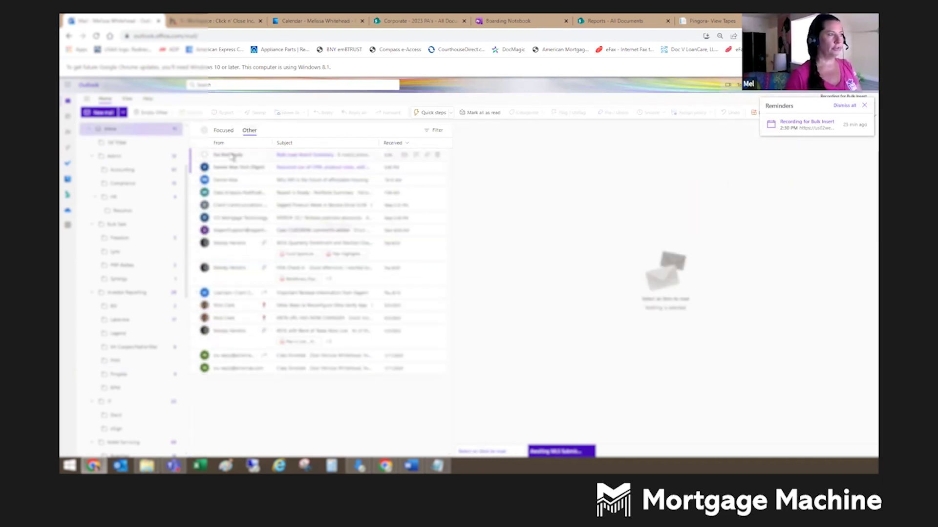
left_click(304, 157)
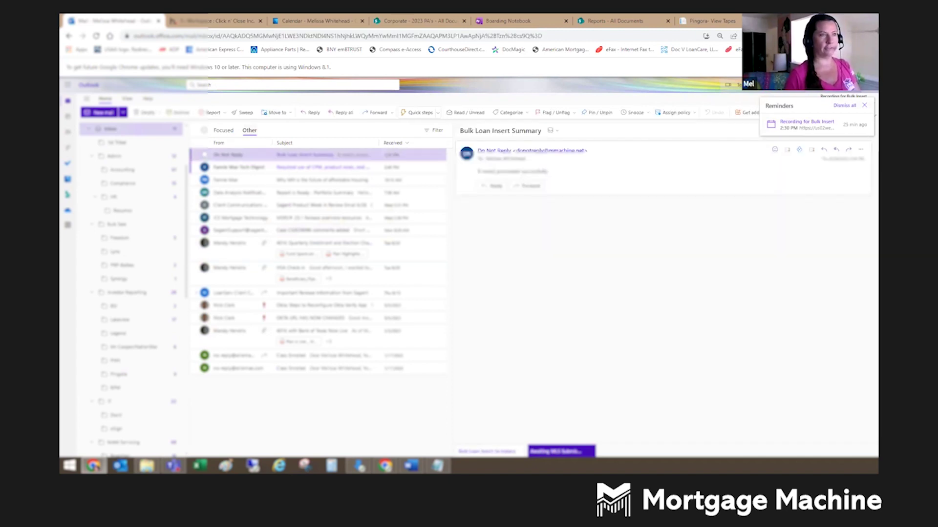
Return to Mortgage Machine, look up the copied loan number, and check the servicer name under Investor Purchase on its Loan Purchase page
key("alt+Tab")
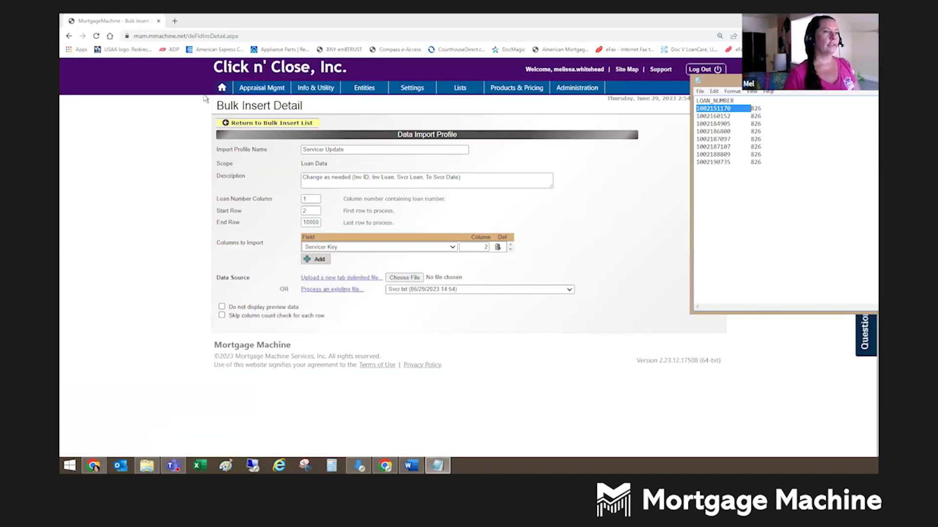
left_click(237, 145)
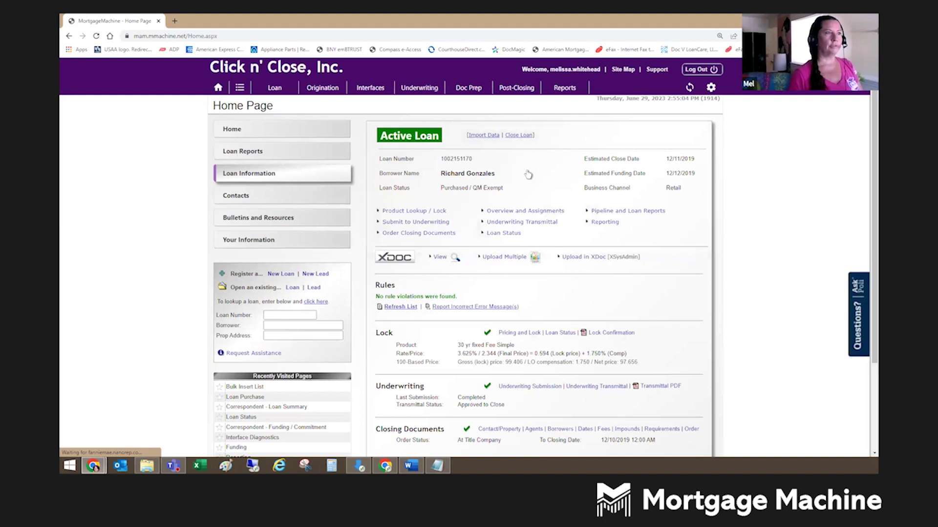
mouse_move(516, 88)
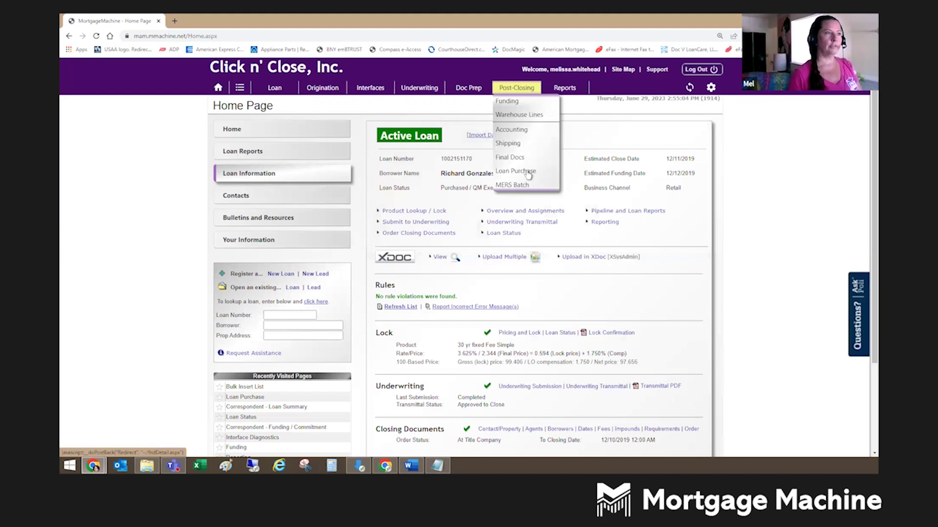
left_click(528, 172)
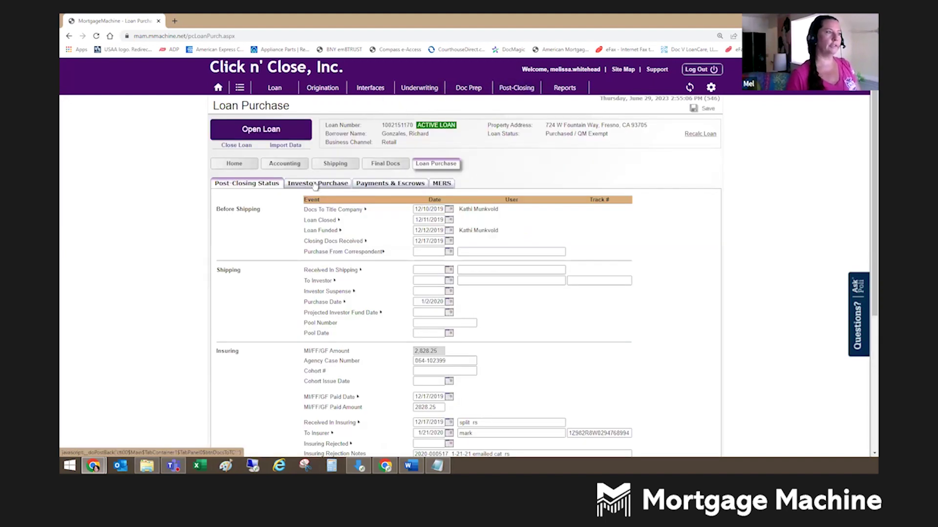
left_click(315, 185)
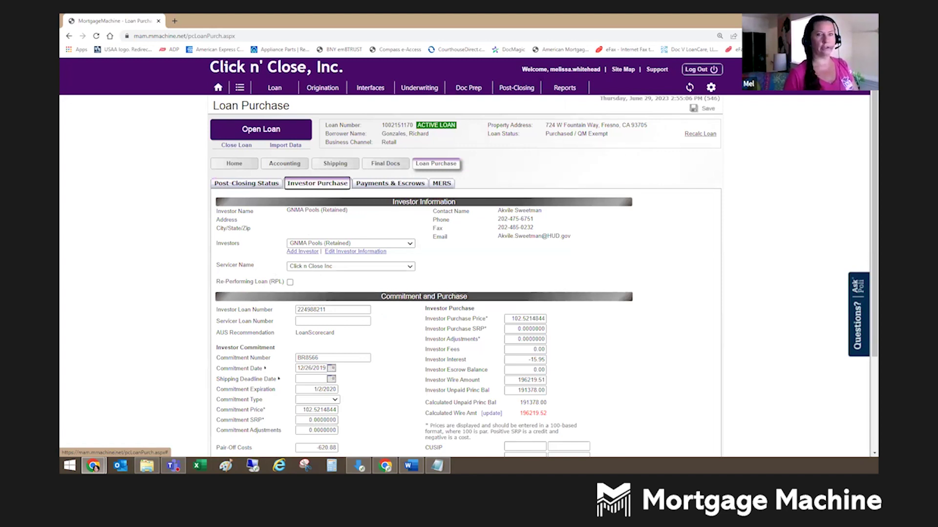
Compare the loan's servicer with the servicer key in the Svcr text file, and close the file
key("alt+Tab")
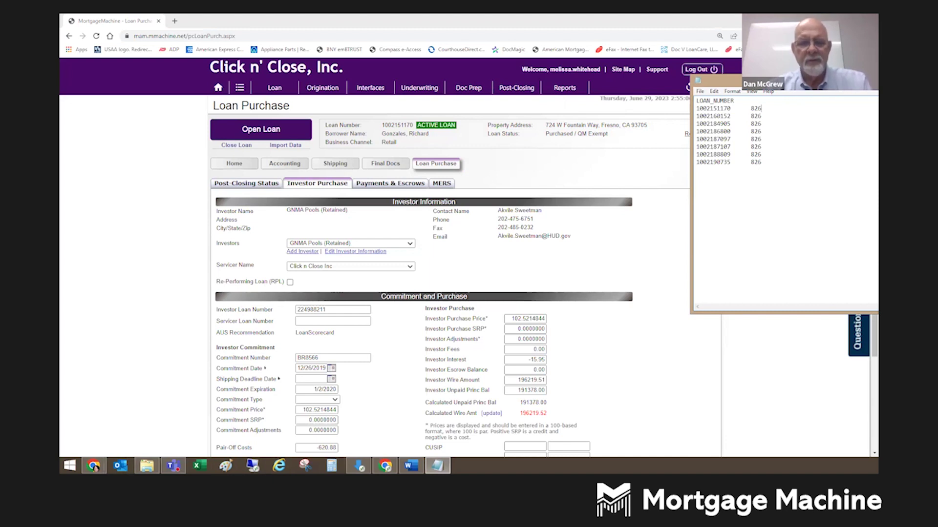
key("alt+Tab")
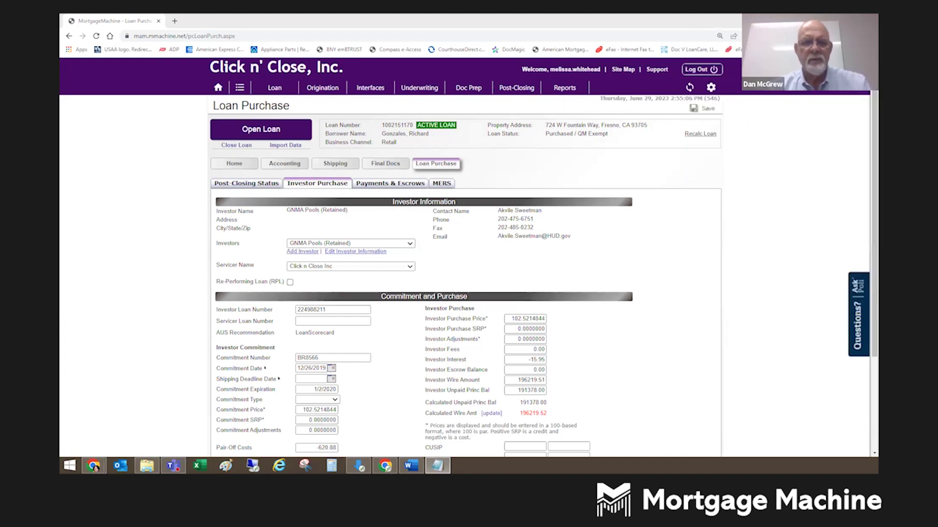
key("alt+F4")
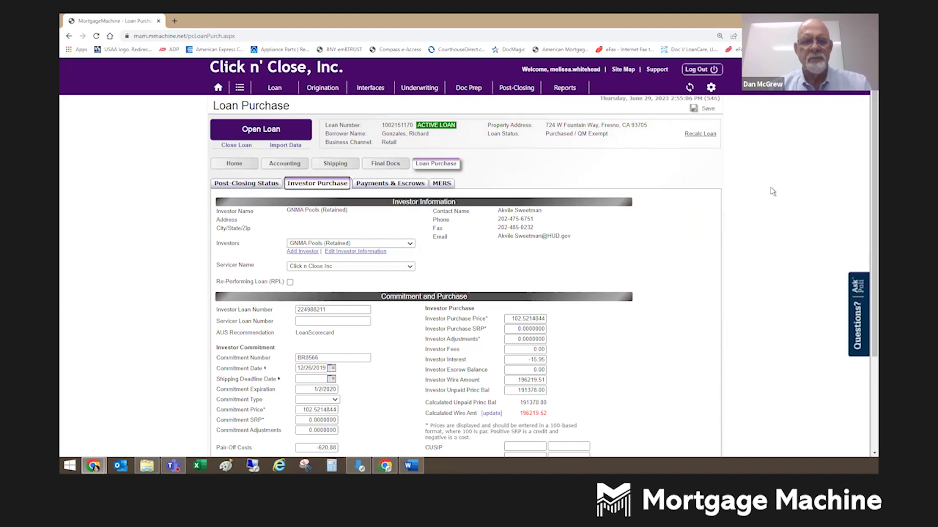